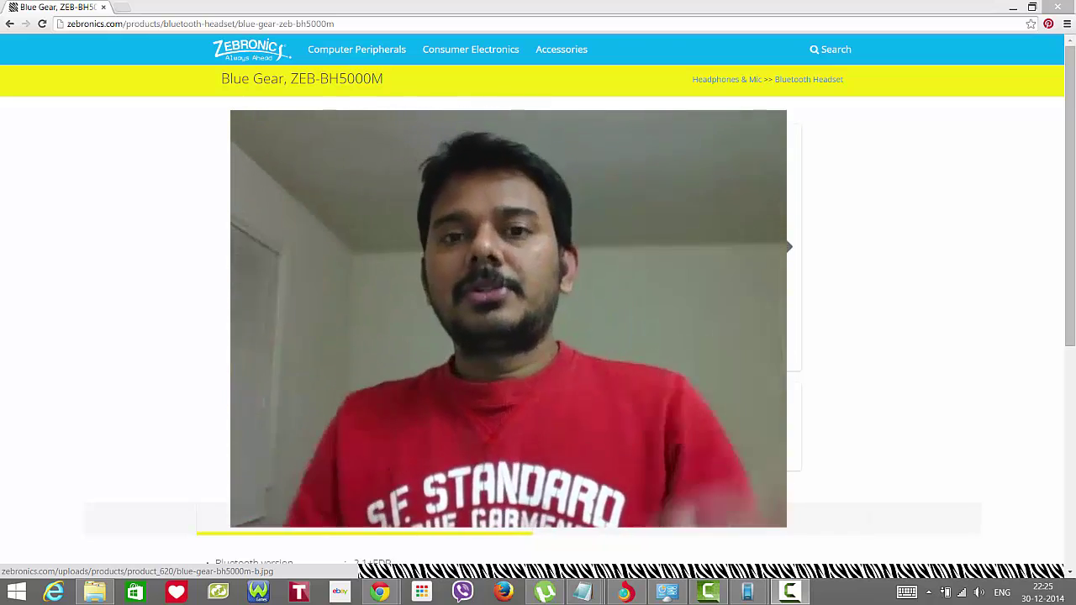
Minimize Chrome and bring up the SM-N750 phone mirror window.
left_click(1013, 7)
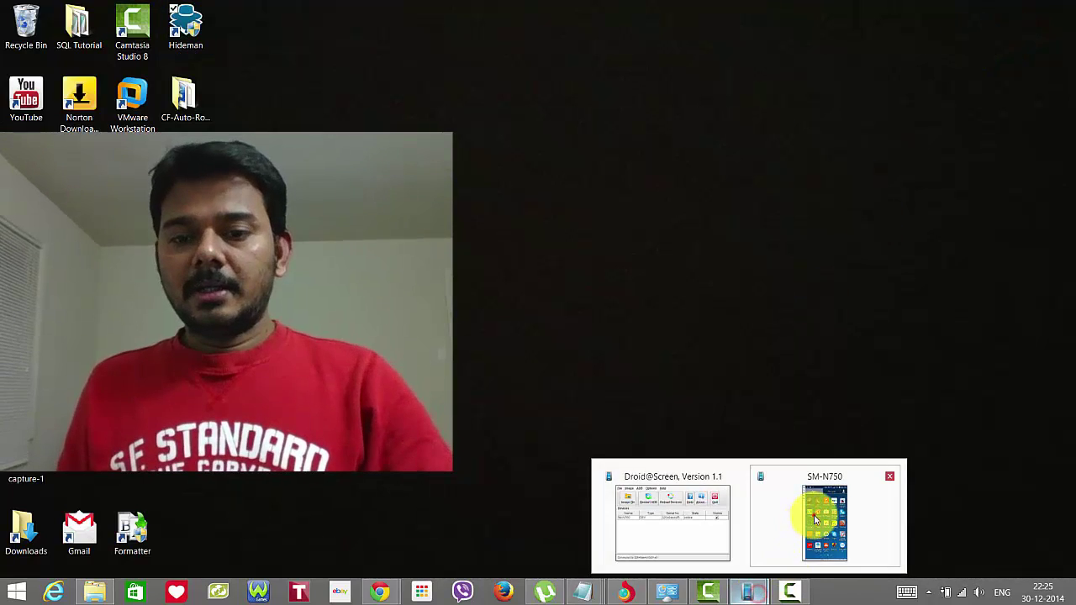
mouse_move(746, 592)
left_click(816, 511)
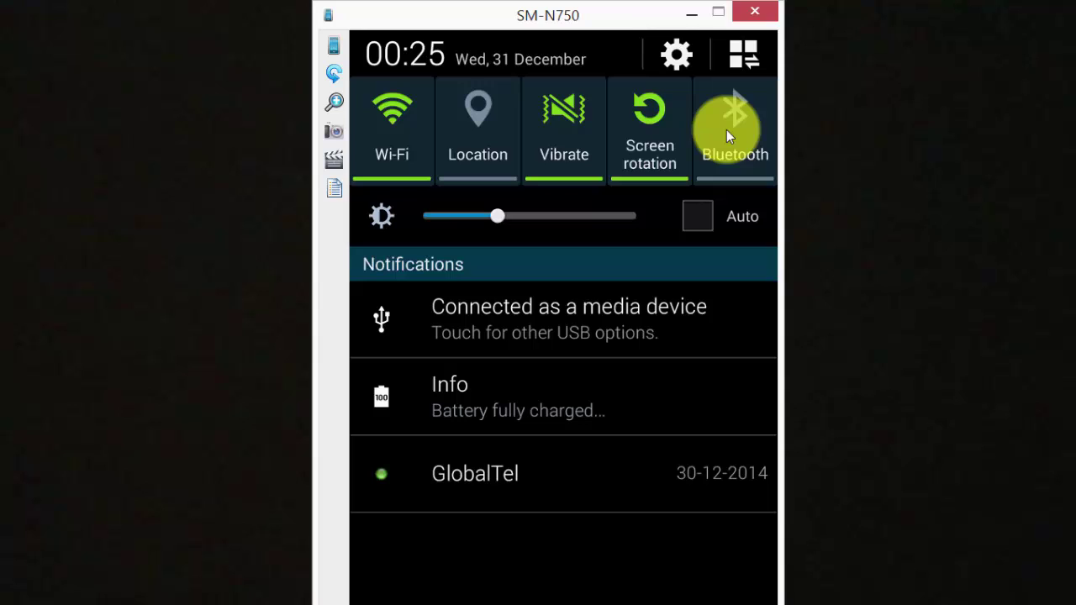
Open the phone's Bluetooth settings and switch Bluetooth on.
left_click(727, 129)
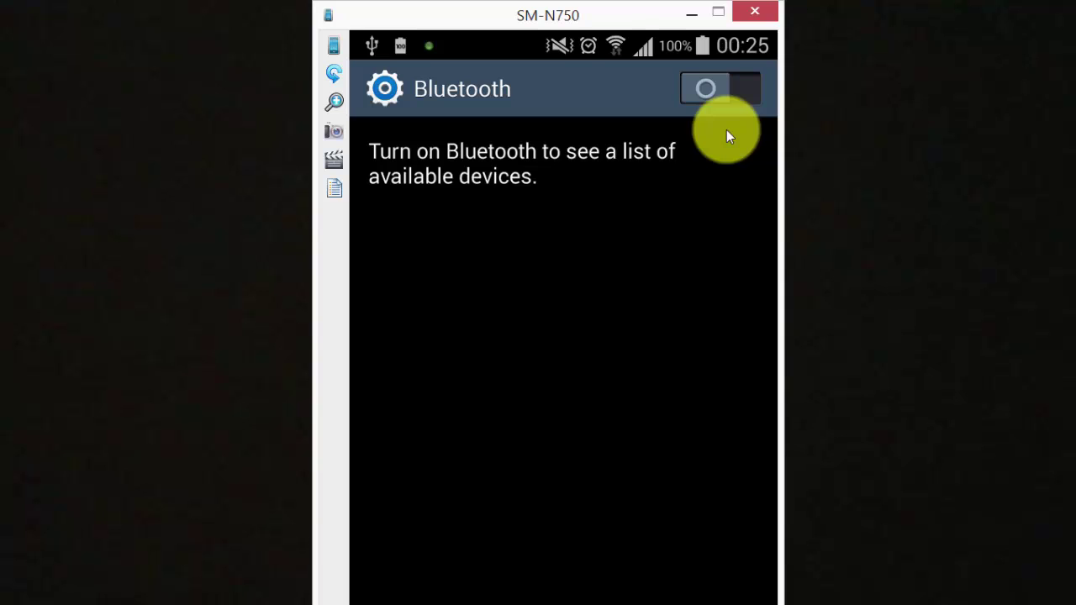
left_click(726, 131)
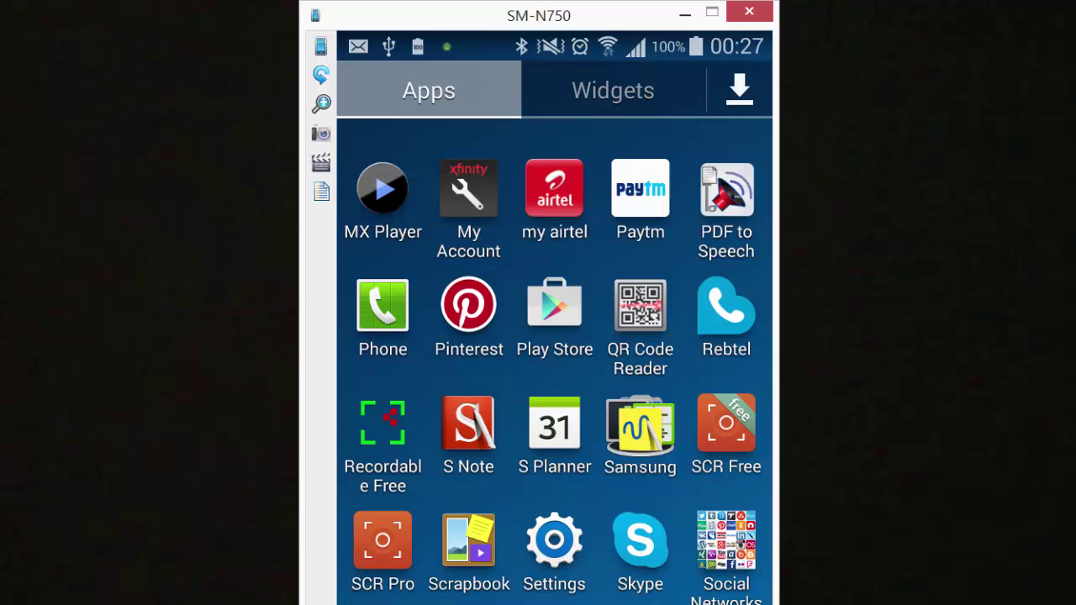
Search the Play Store for 'bluetooth finder'.
left_click(564, 310)
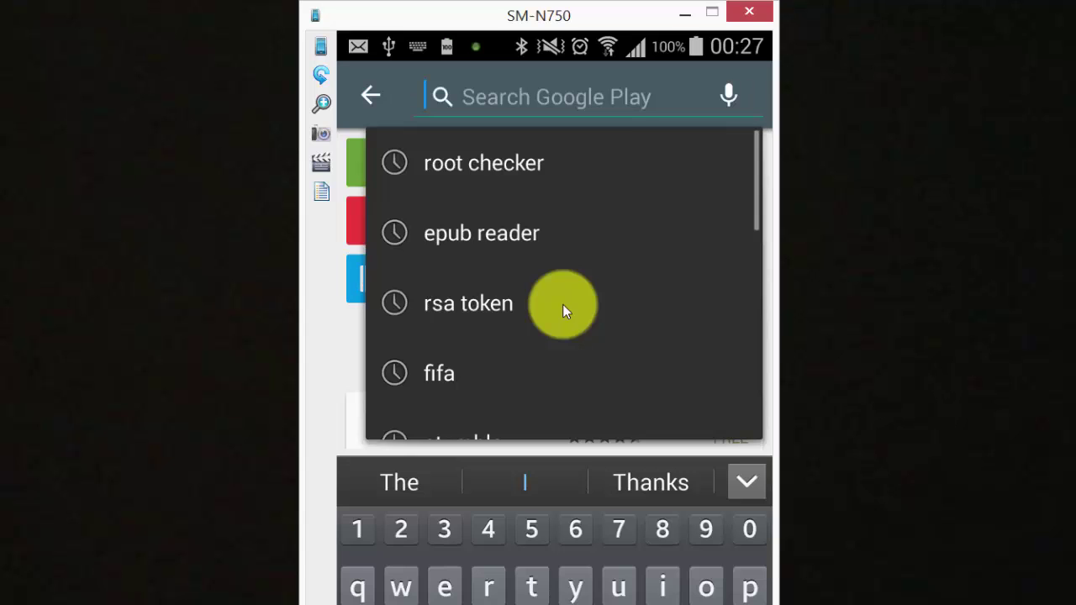
type("blu")
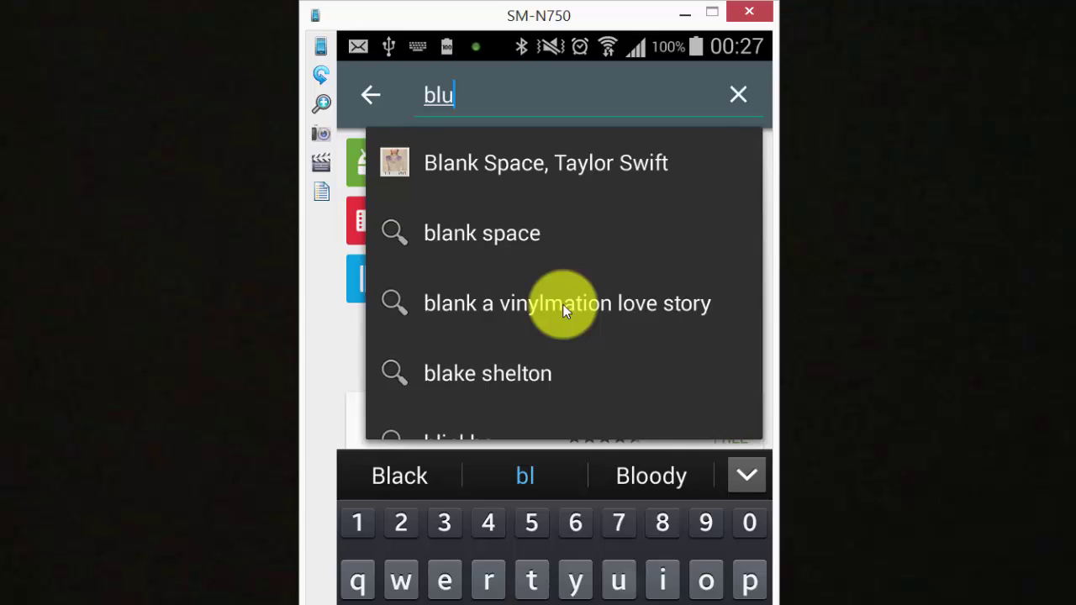
type("et")
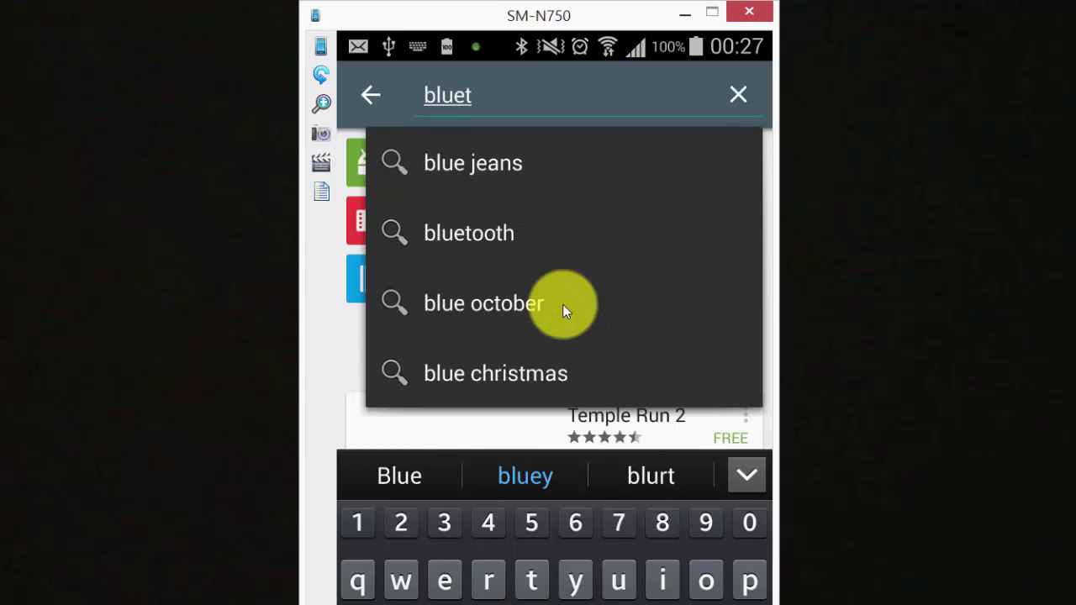
type("ooth")
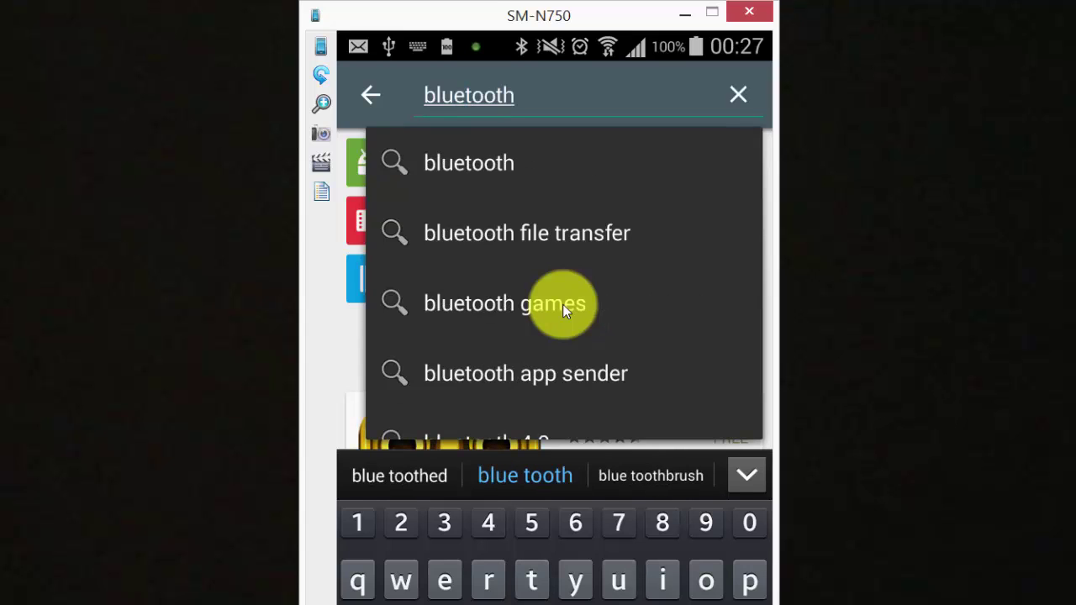
type(" f")
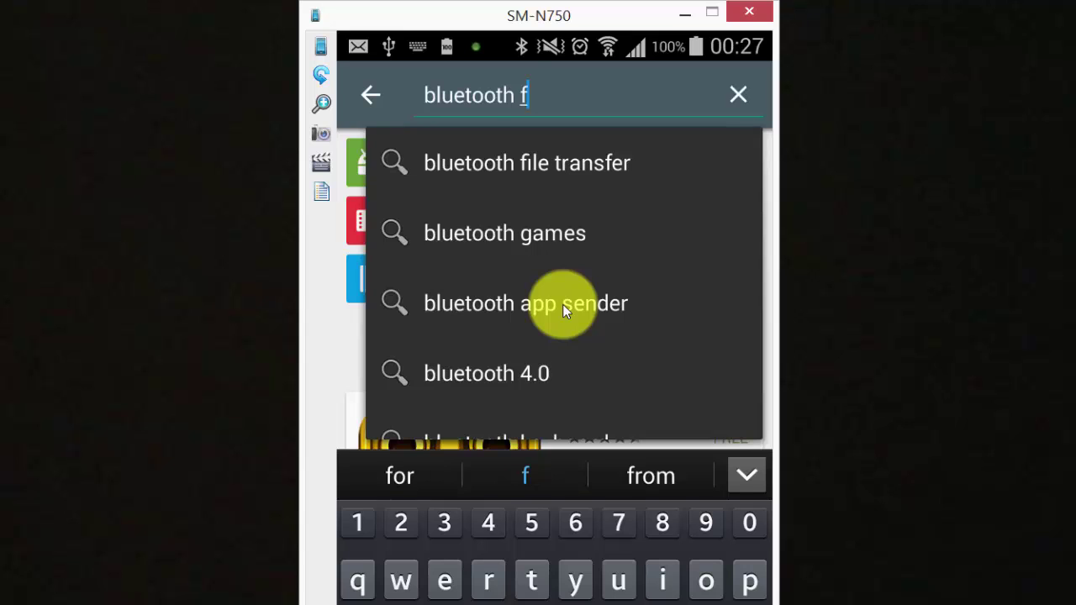
type("in")
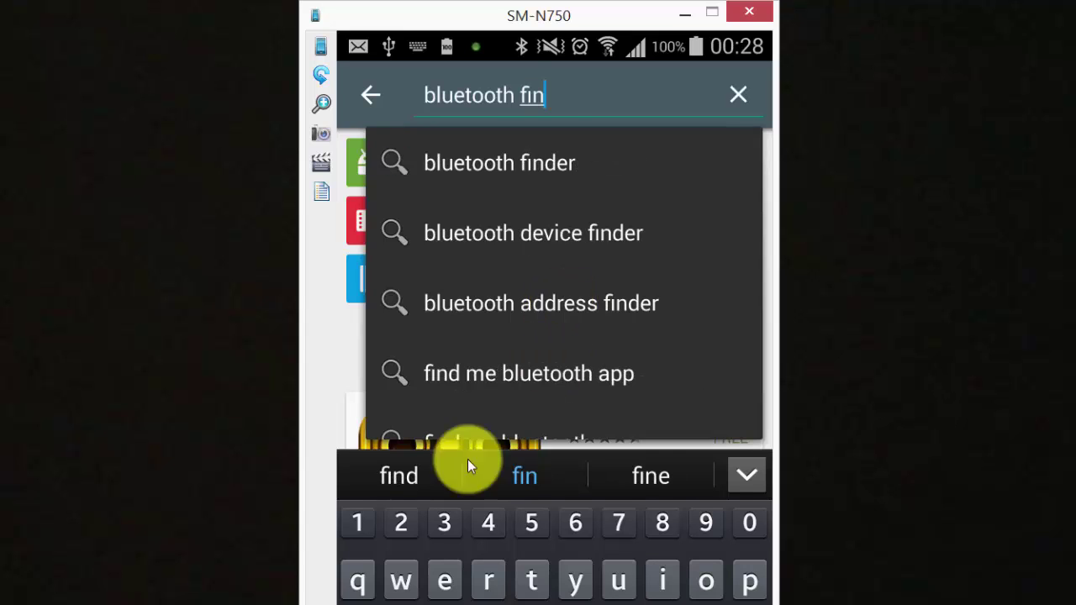
type("der")
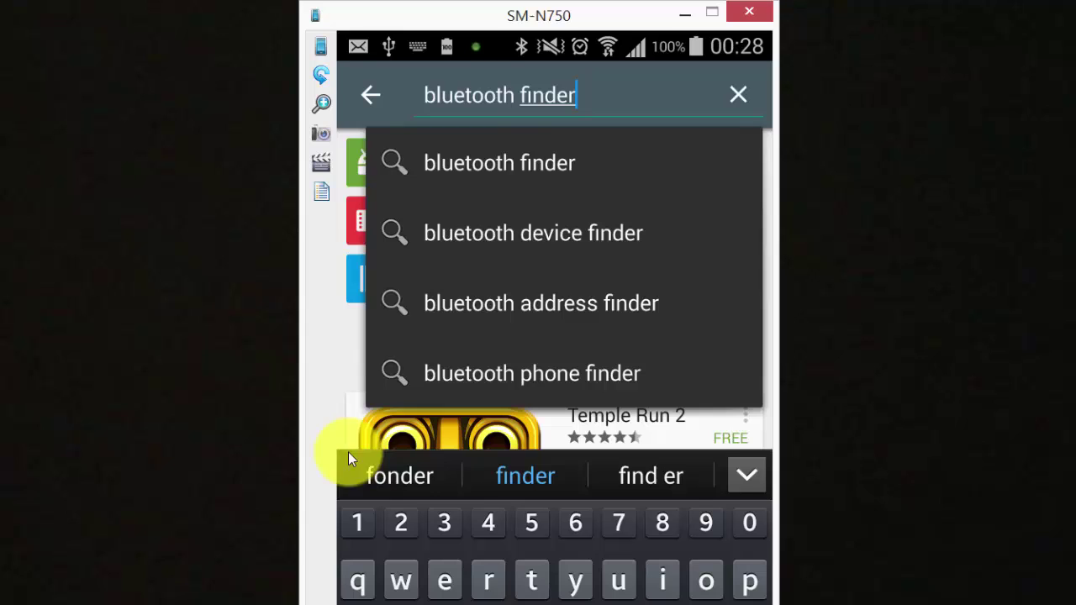
left_click(540, 163)
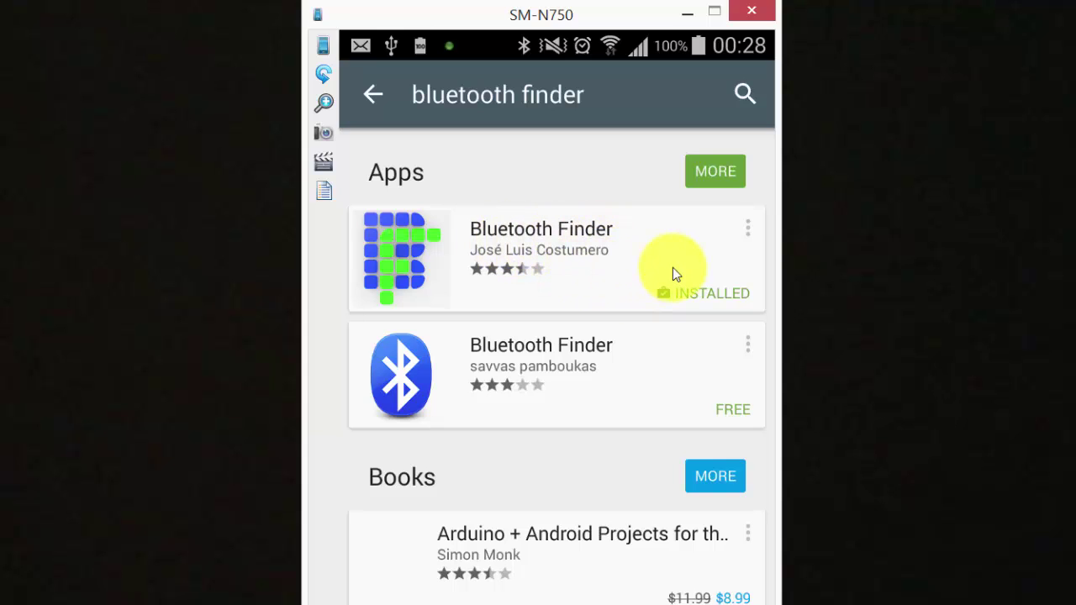
Open the installed Bluetooth Finder app from its store result.
left_click(586, 260)
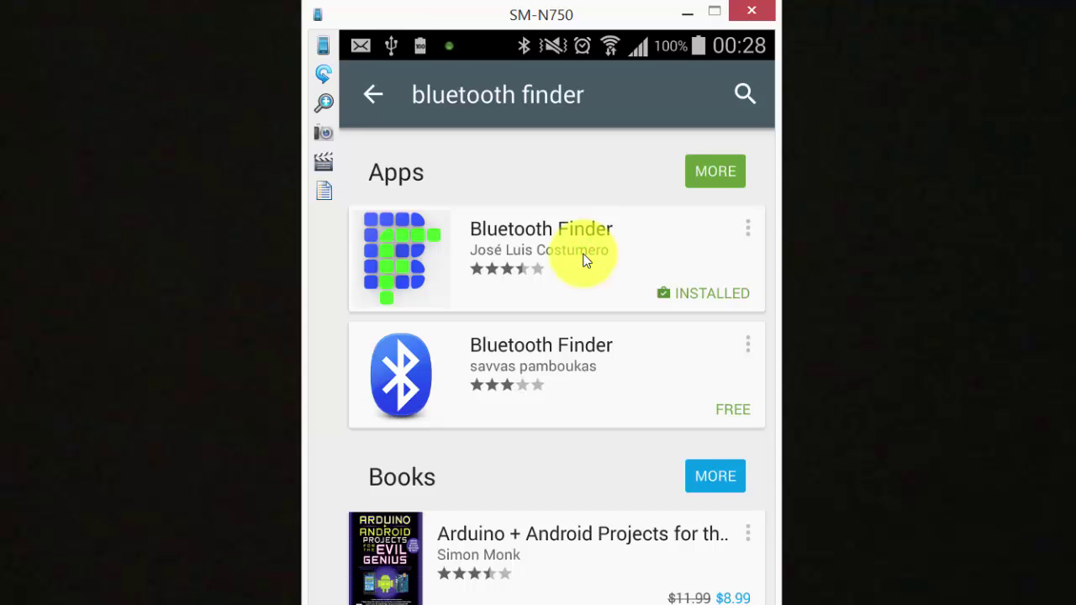
left_click(586, 260)
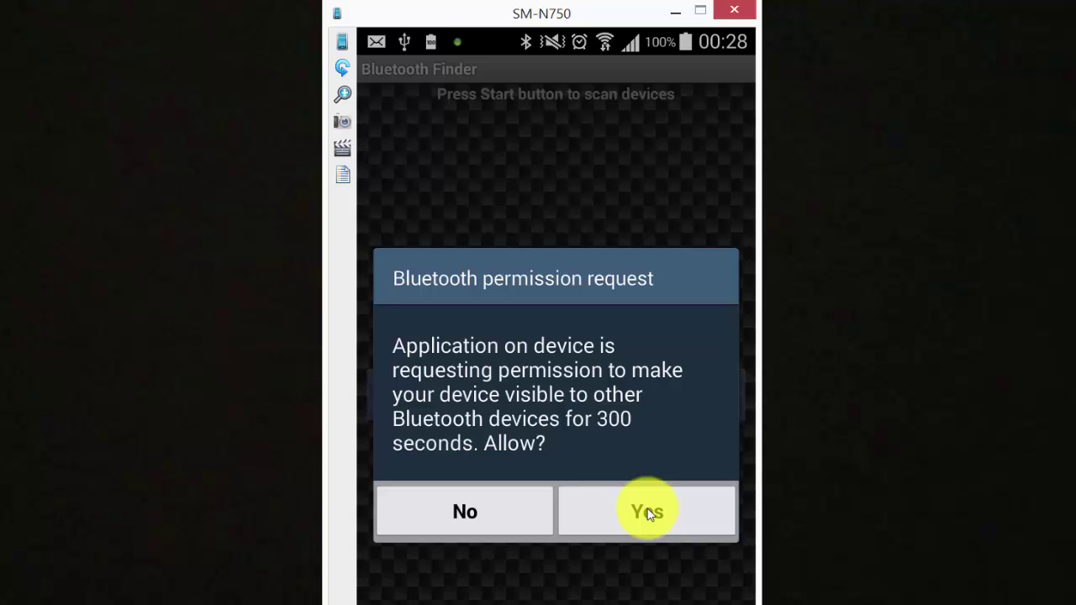
Allow phone visibility and start scanning, detecting ZEB-BH5000M and VICKY.
left_click(647, 511)
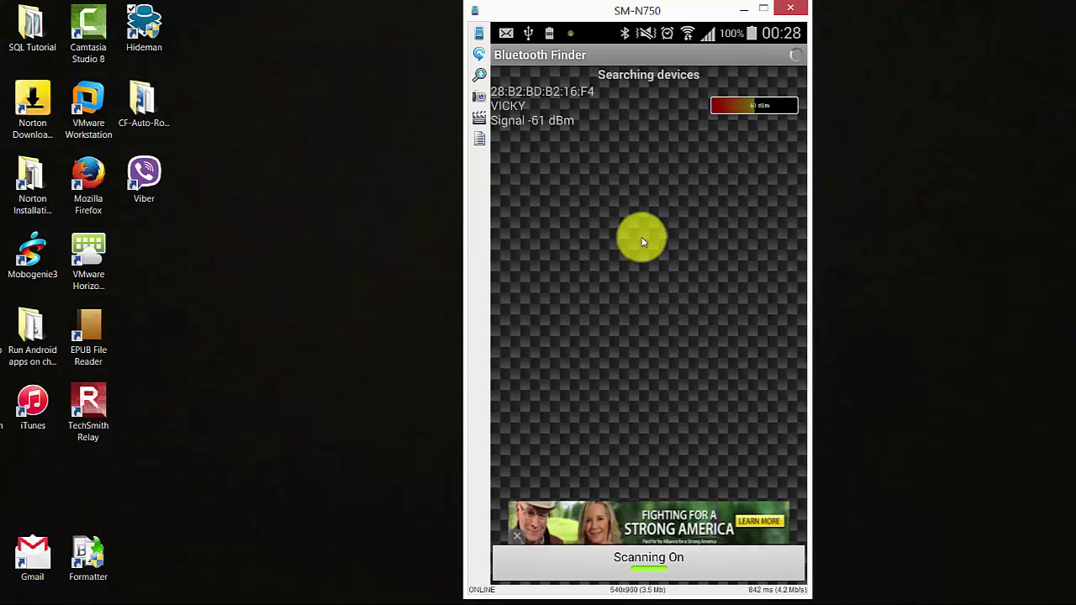
left_click(688, 560)
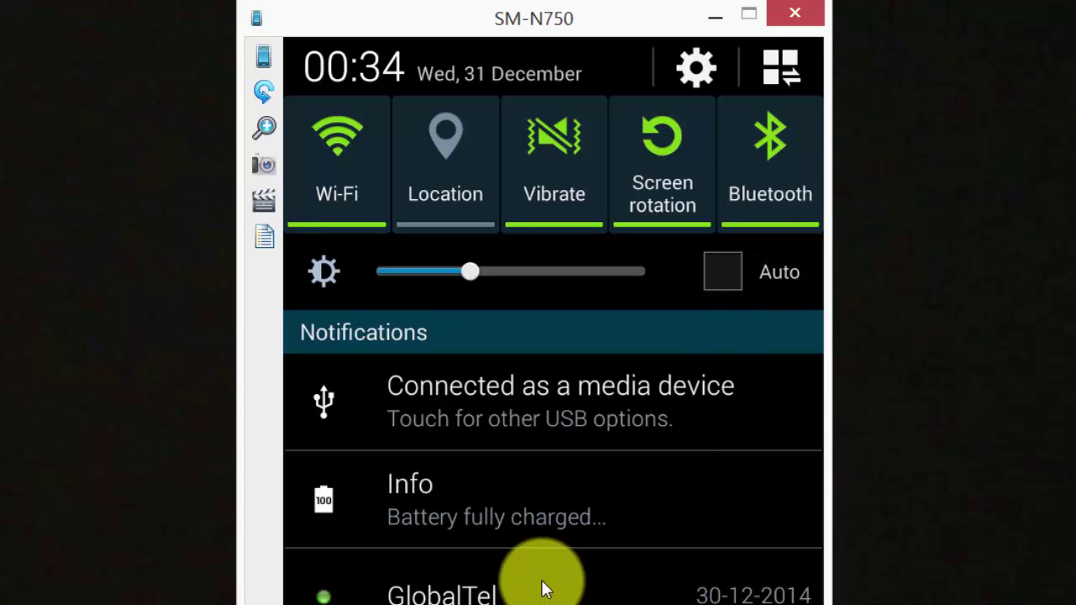
Pair the ZEB-BH5000M headset from Bluetooth settings' available devices.
left_click(777, 170)
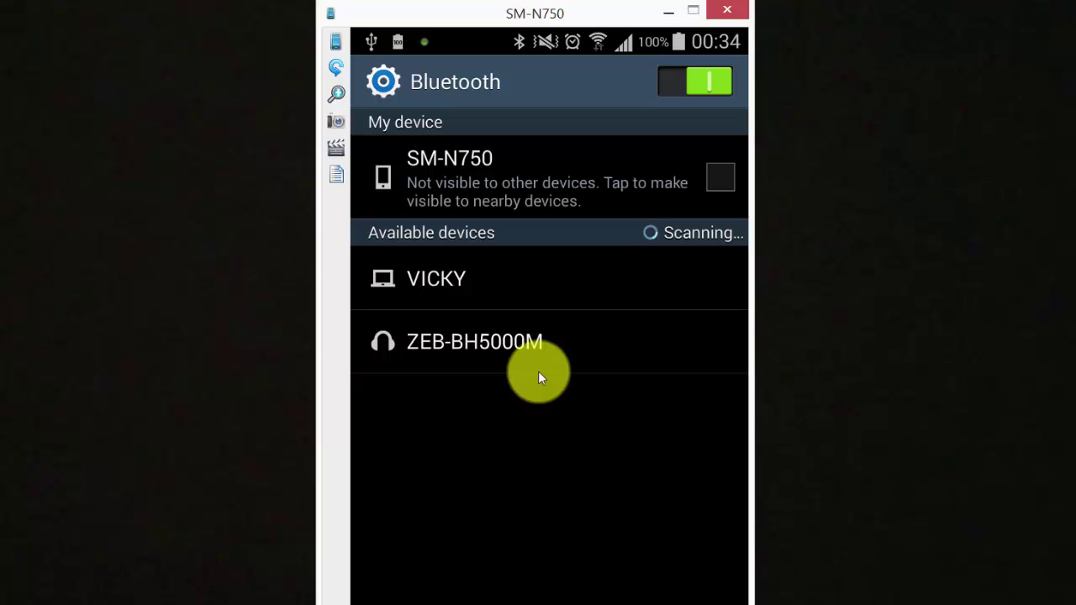
left_click(607, 287)
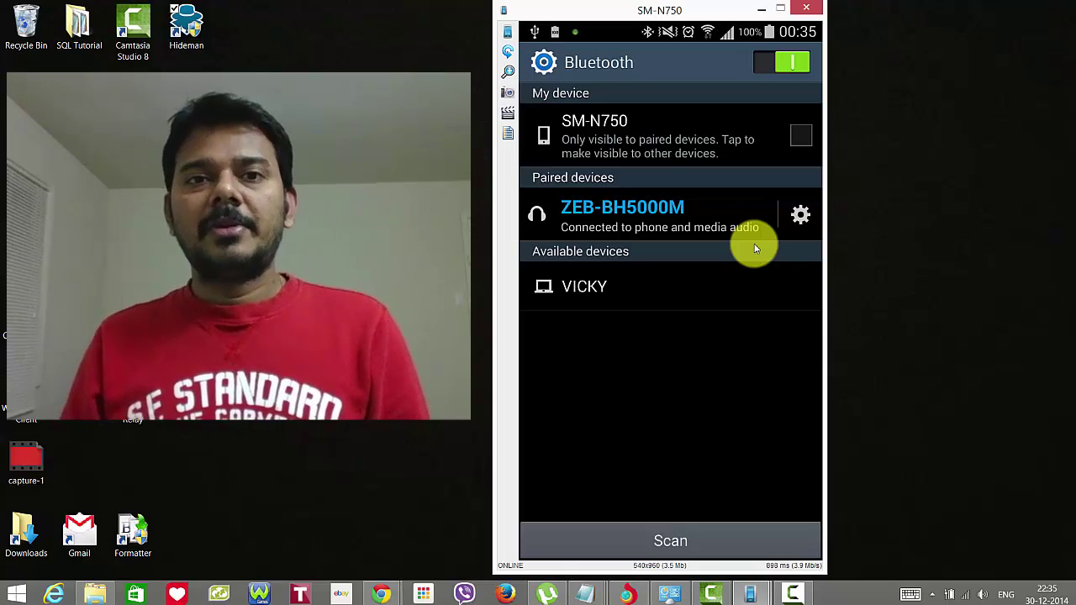
left_click(799, 593)
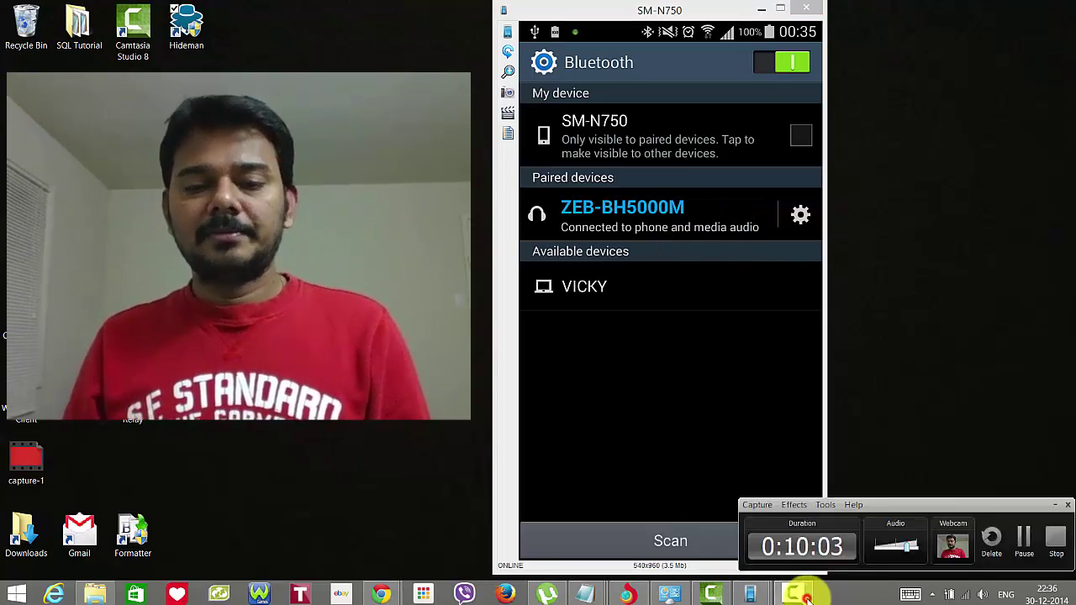